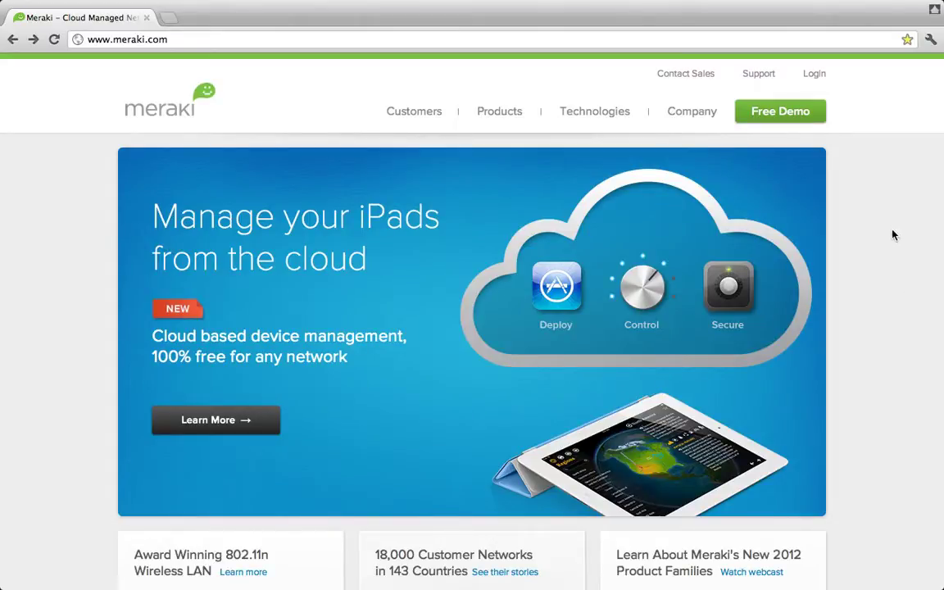
# Go from the meraki.com homepage to the Meraki Dashboard login page
pyautogui.click(820, 76)
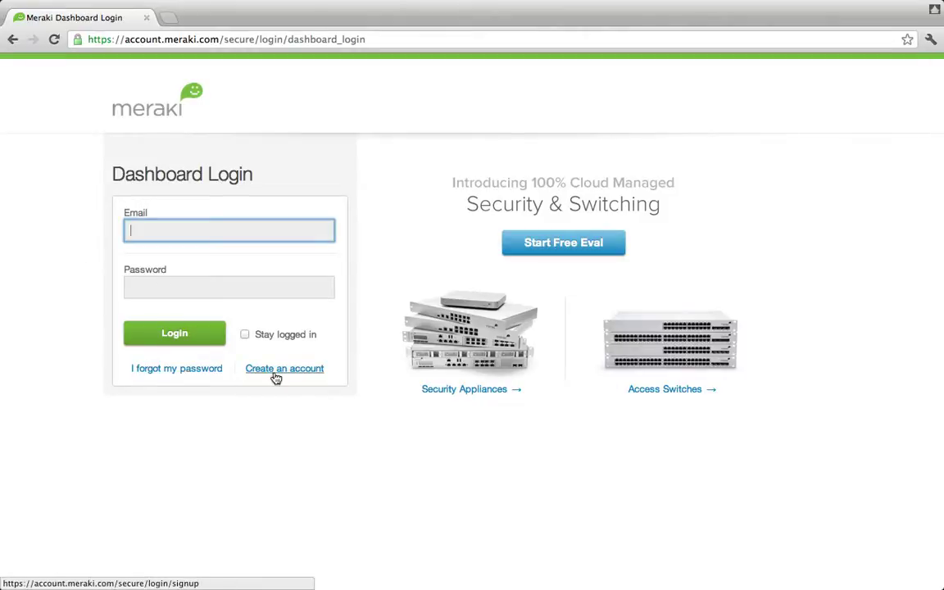
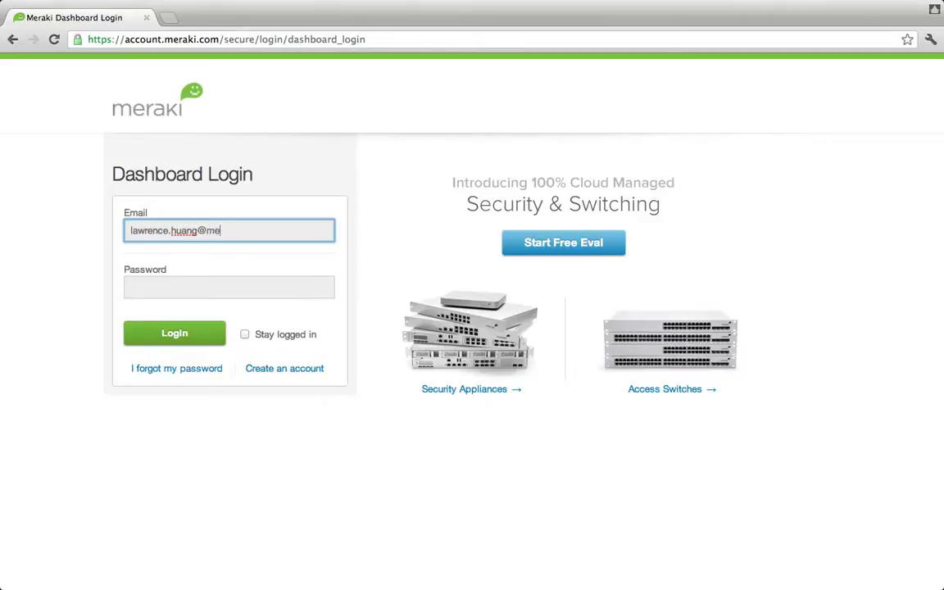
# Log in to Meraki Dashboard with the account e-mail and password
pyautogui.press('Tab')
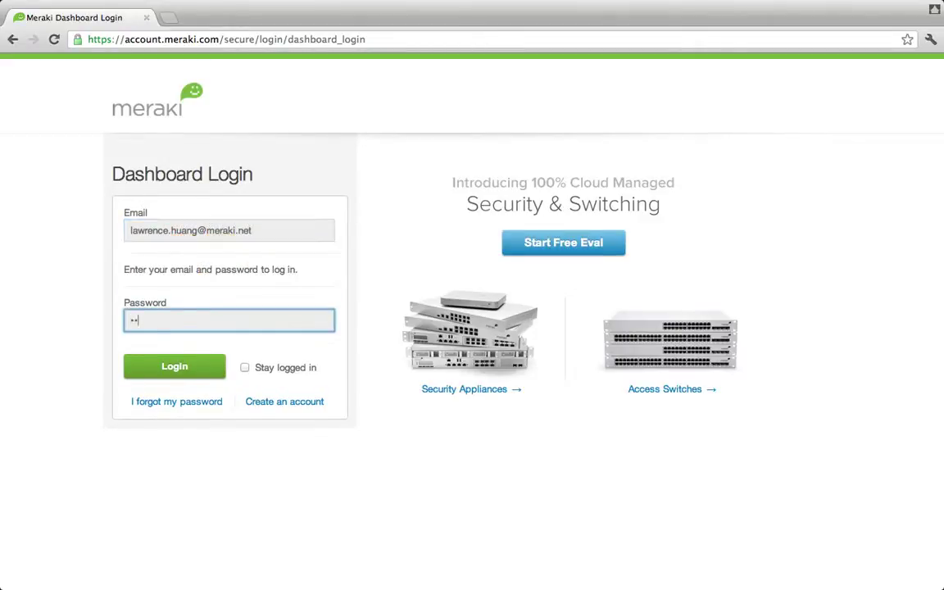
pyautogui.write('**********')
pyautogui.press('Return')
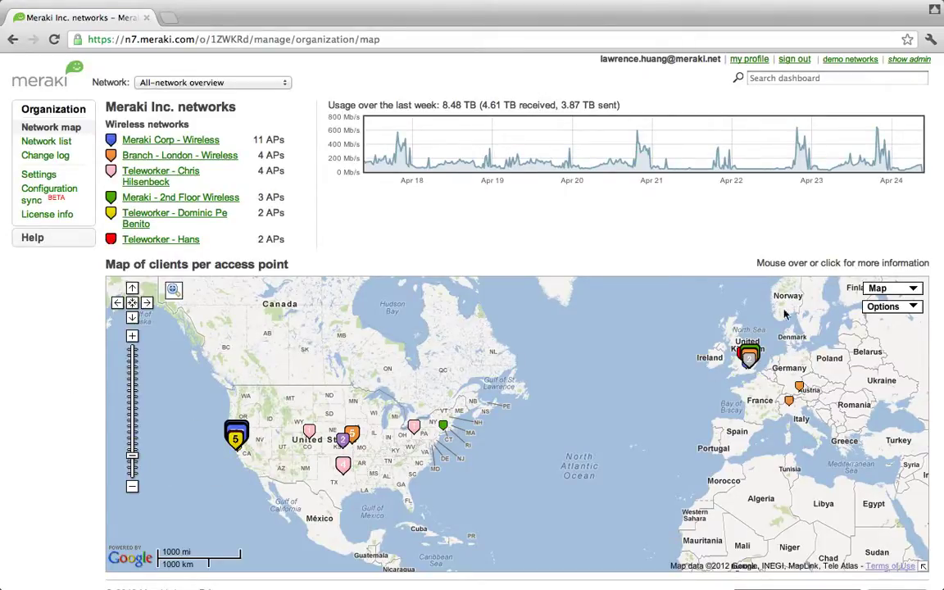
# Switch to the Meraki Corp - Switches network to list its 18 switches
pyautogui.moveTo(736, 364)
pyautogui.click(284, 85)
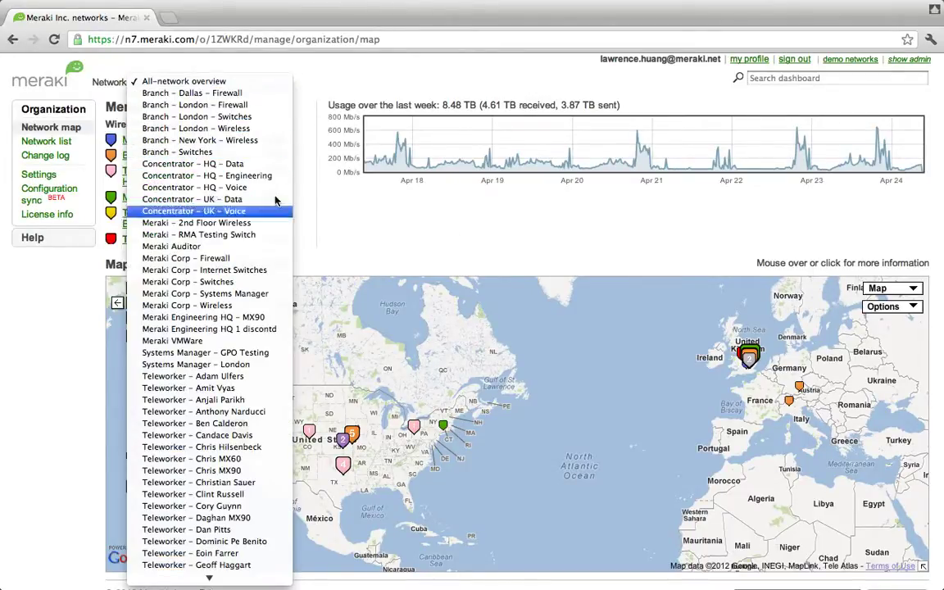
pyautogui.click(248, 289)
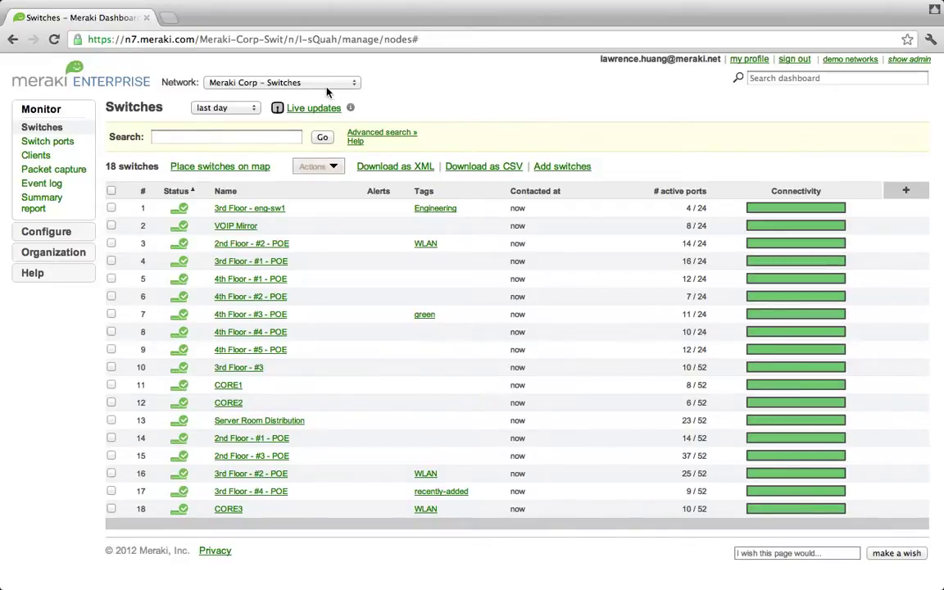
# Search the switch list for '3rd poe' to narrow it to 3 switches
pyautogui.click(224, 138)
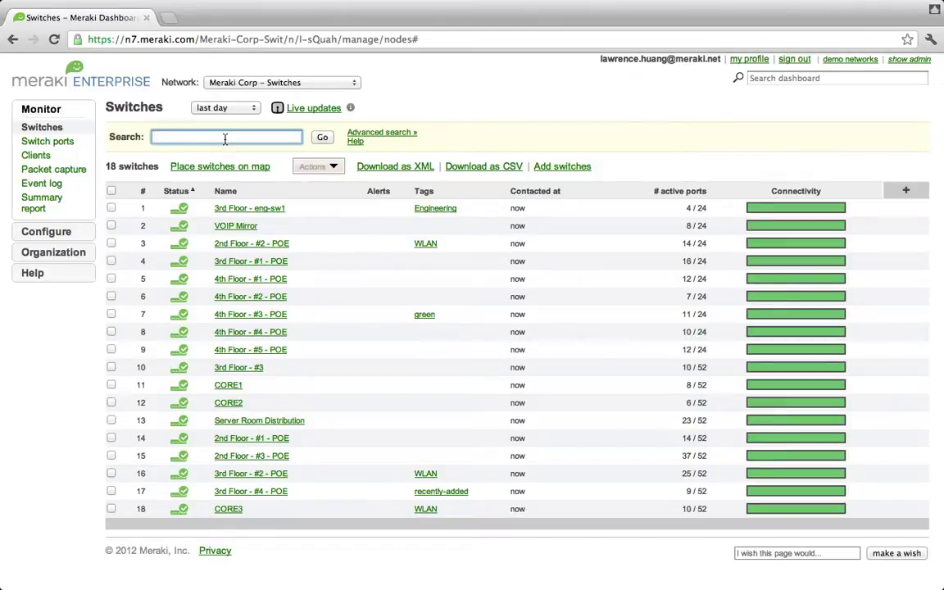
pyautogui.write('3rd poe')
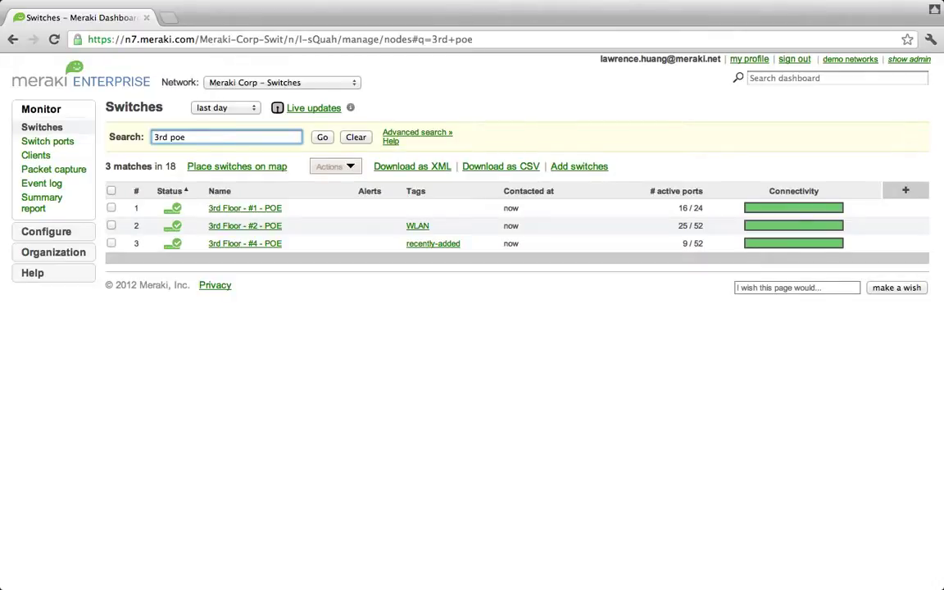
# Open the 3rd Floor - #1 - POE switch and view its Ports table
pyautogui.click(242, 209)
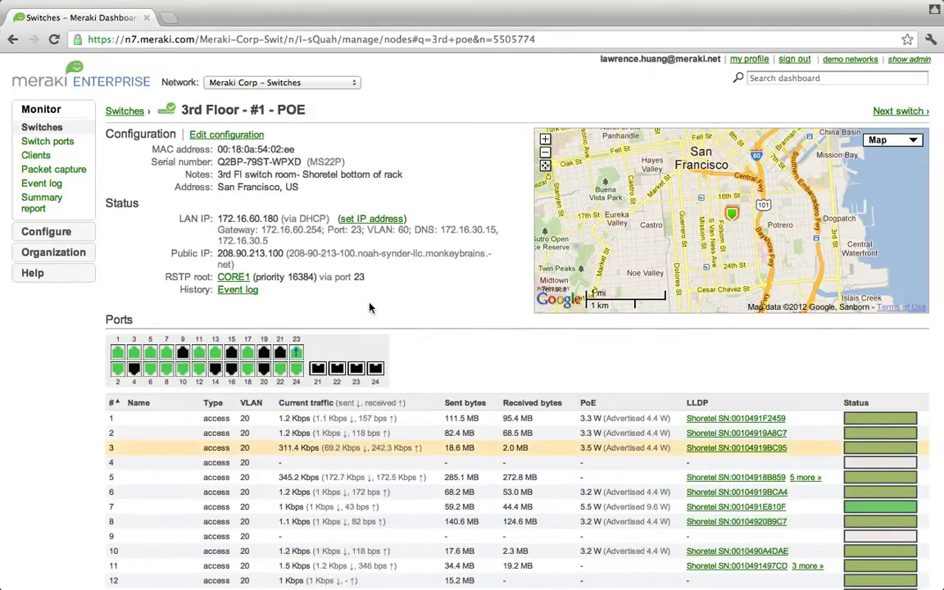
pyautogui.scroll(-12, 369, 307)
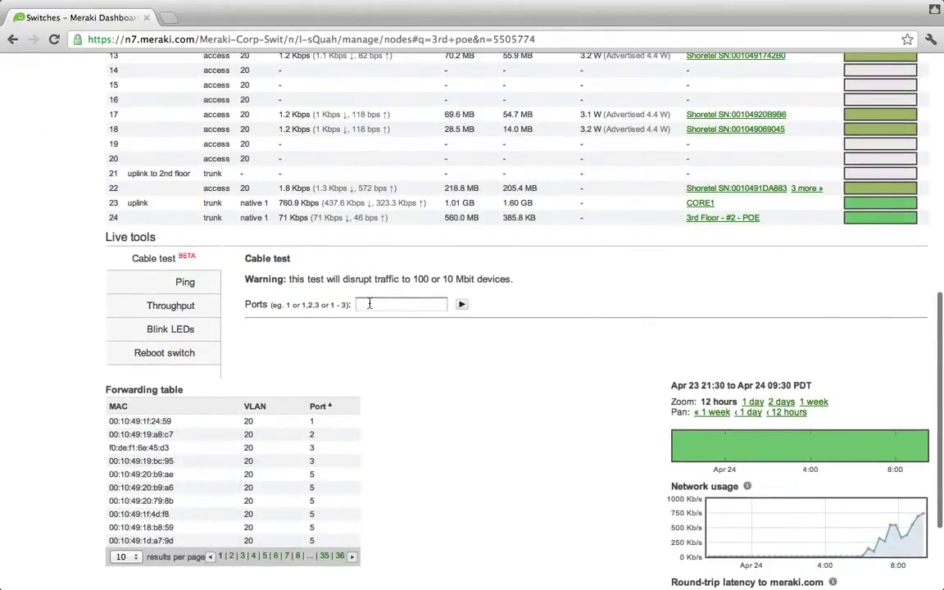
# Run a cable test on ports 1-2, both reporting OK at 100fdx
pyautogui.click(368, 304)
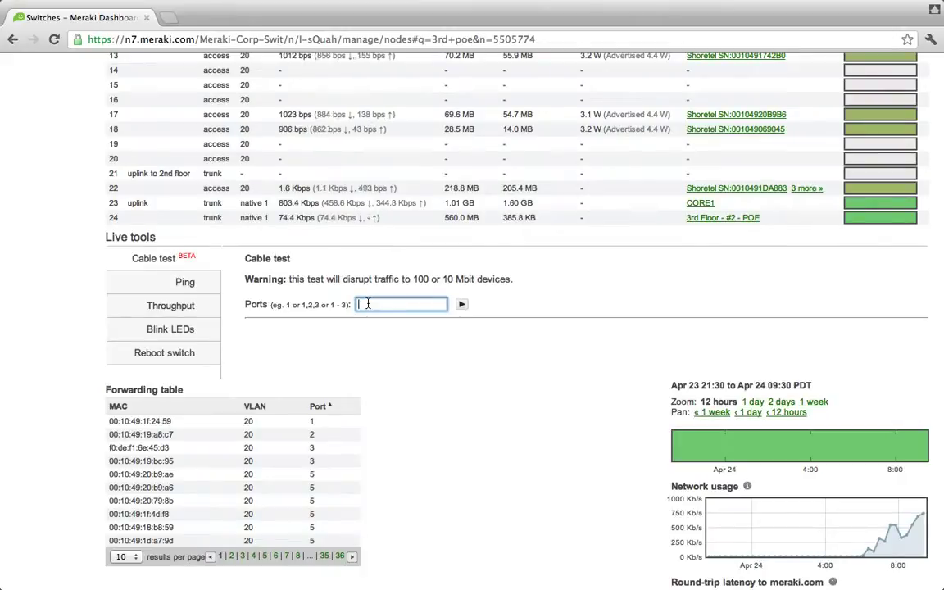
pyautogui.write('1-2')
pyautogui.click(462, 305)
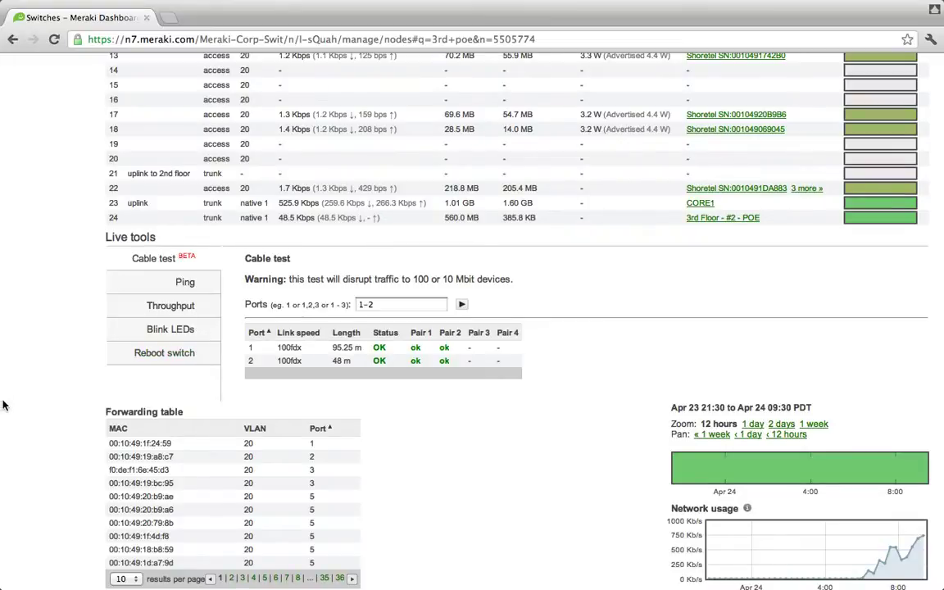
pyautogui.scroll(10, 5, 399)
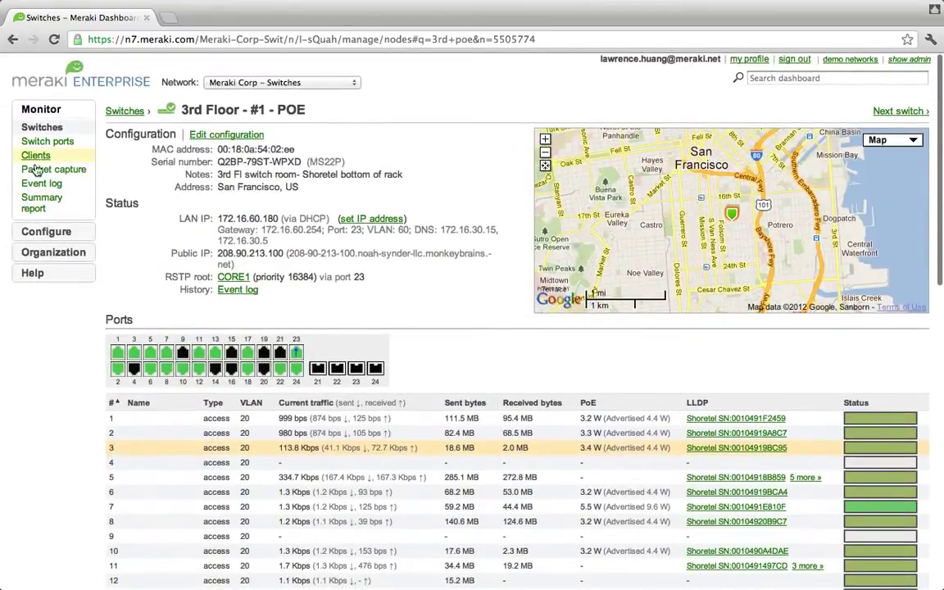
# Filter the Clients list by 'apple imac'
pyautogui.click(35, 155)
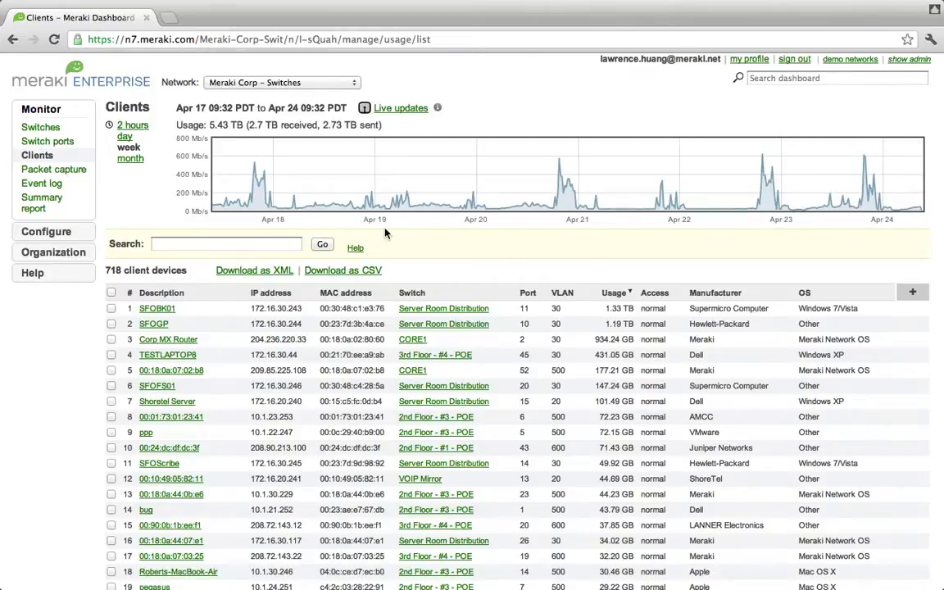
pyautogui.click(278, 237)
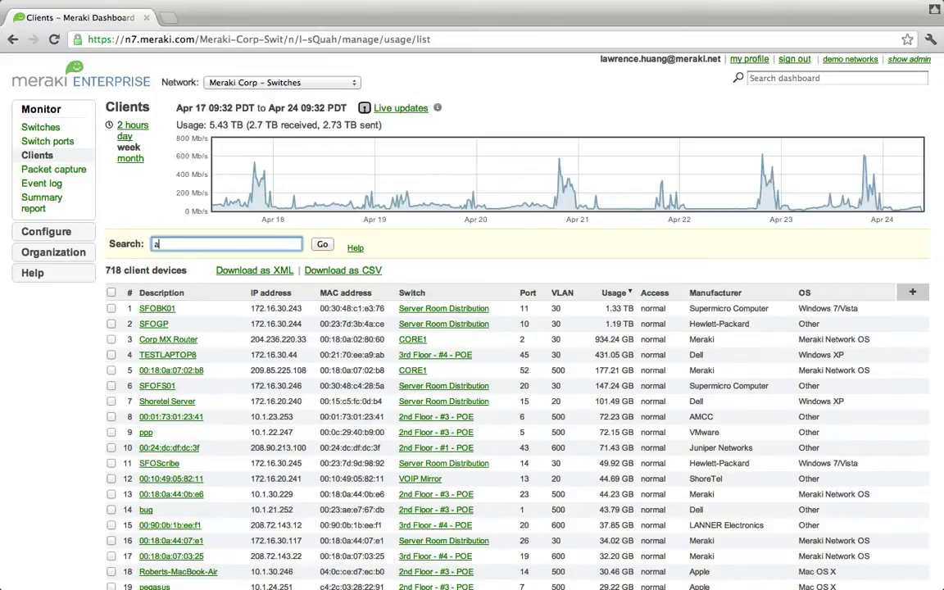
pyautogui.write('pple ')
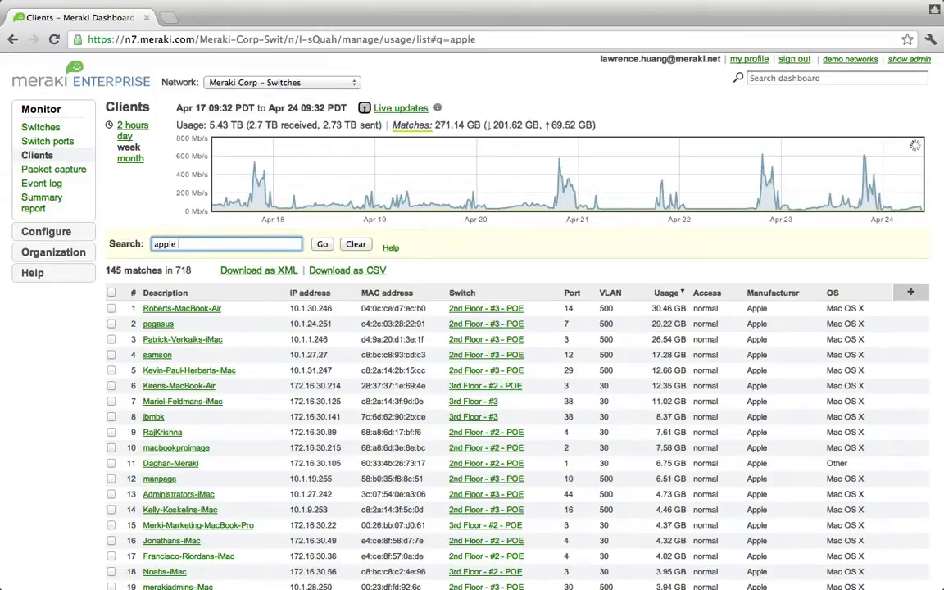
pyautogui.write('ima')
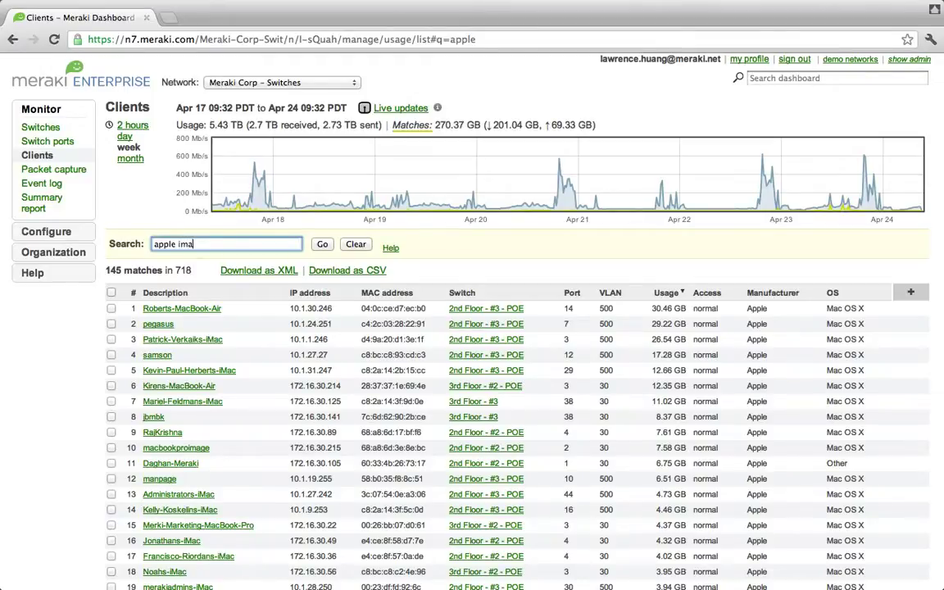
pyautogui.write('c')
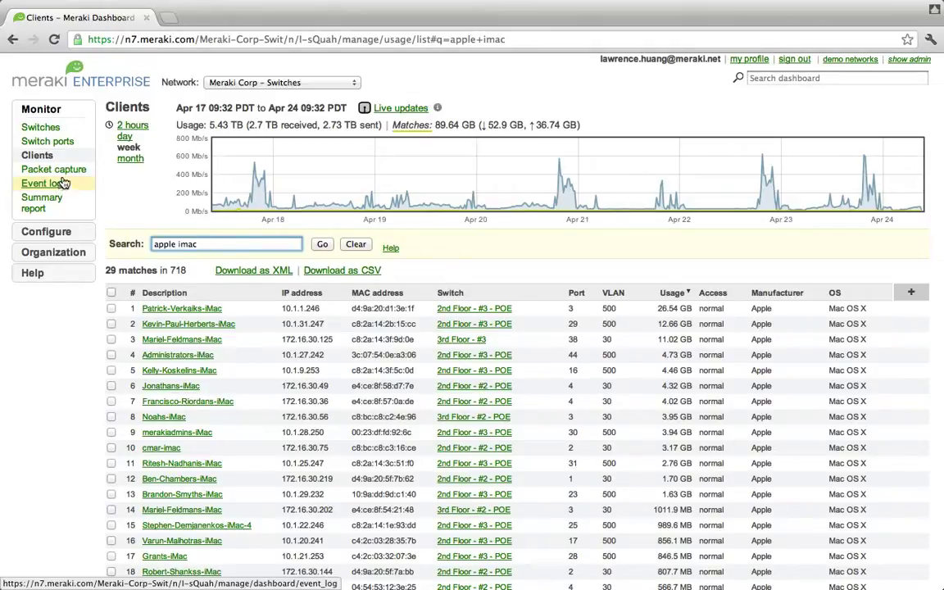
# Set up a packet capture on port 1 with output viewed below
pyautogui.click(62, 169)
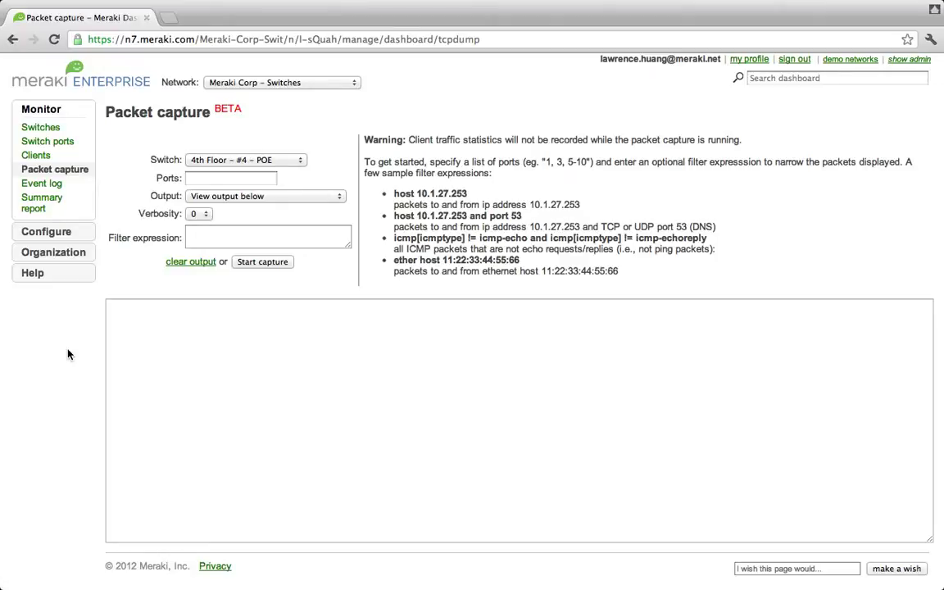
pyautogui.click(270, 181)
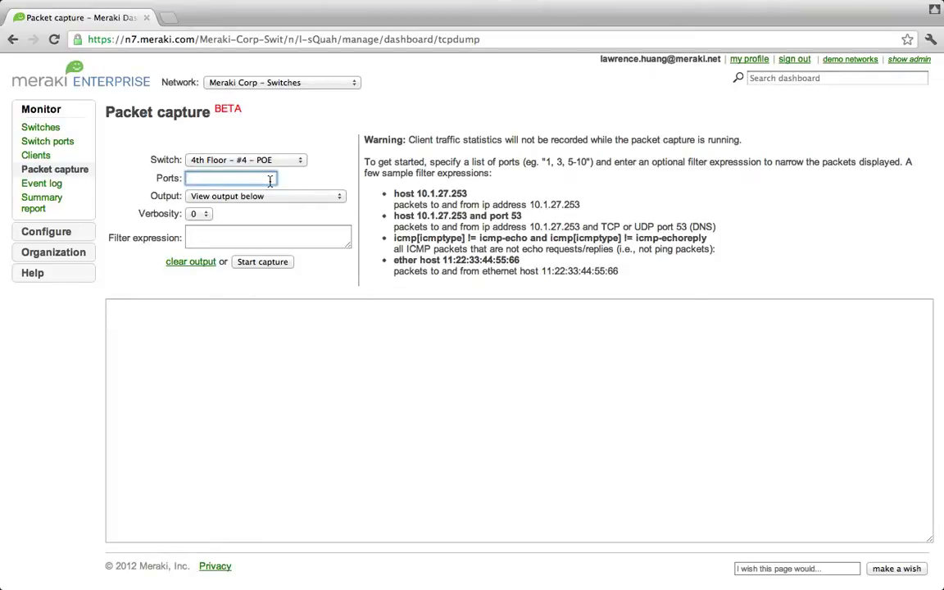
pyautogui.write('1')
pyautogui.click(325, 196)
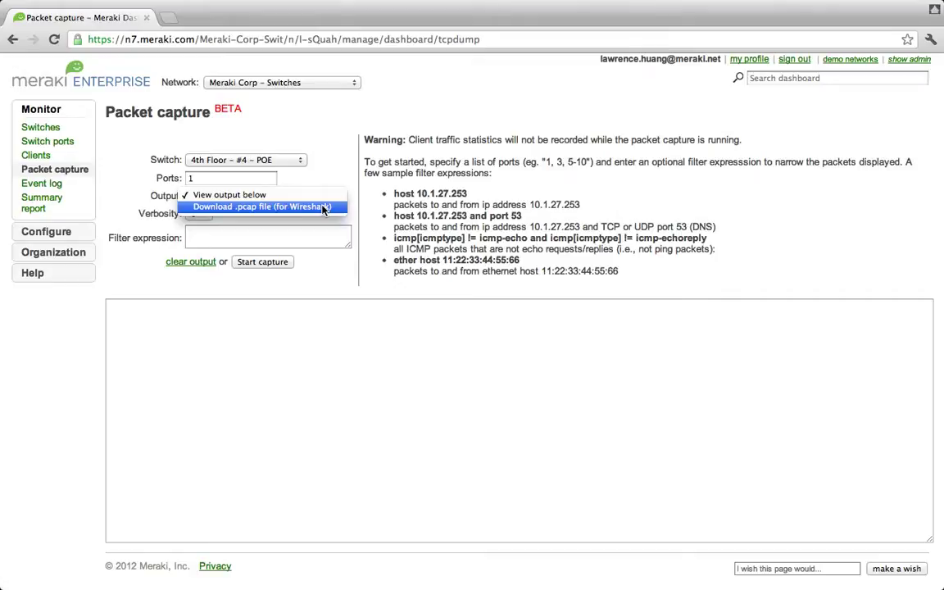
pyautogui.click(297, 155)
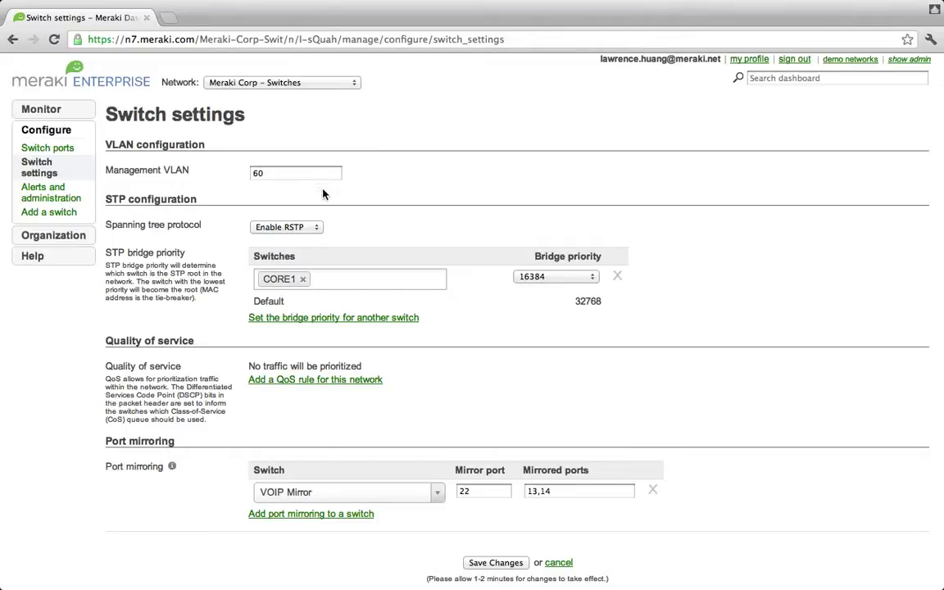
pyautogui.click(313, 228)
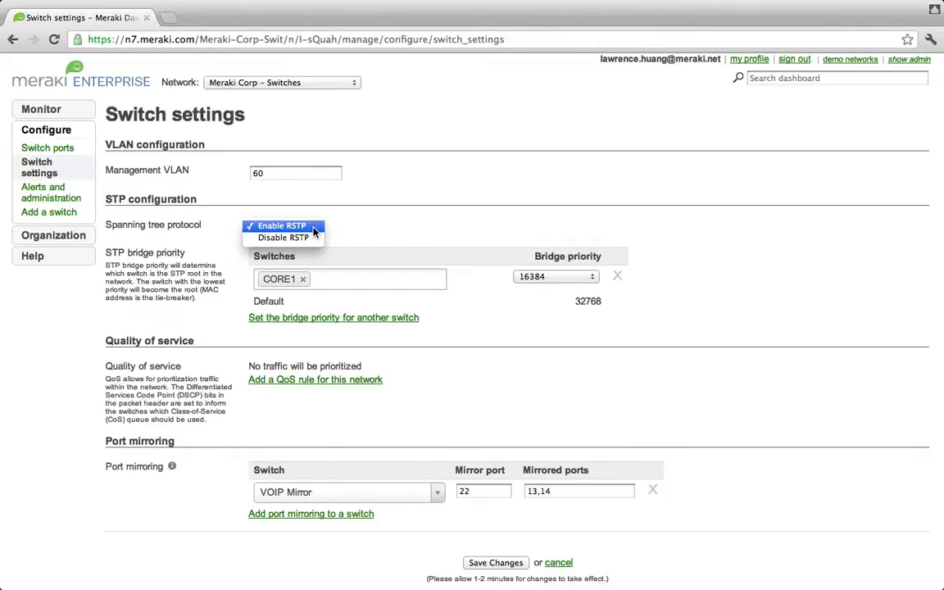
pyautogui.click(356, 228)
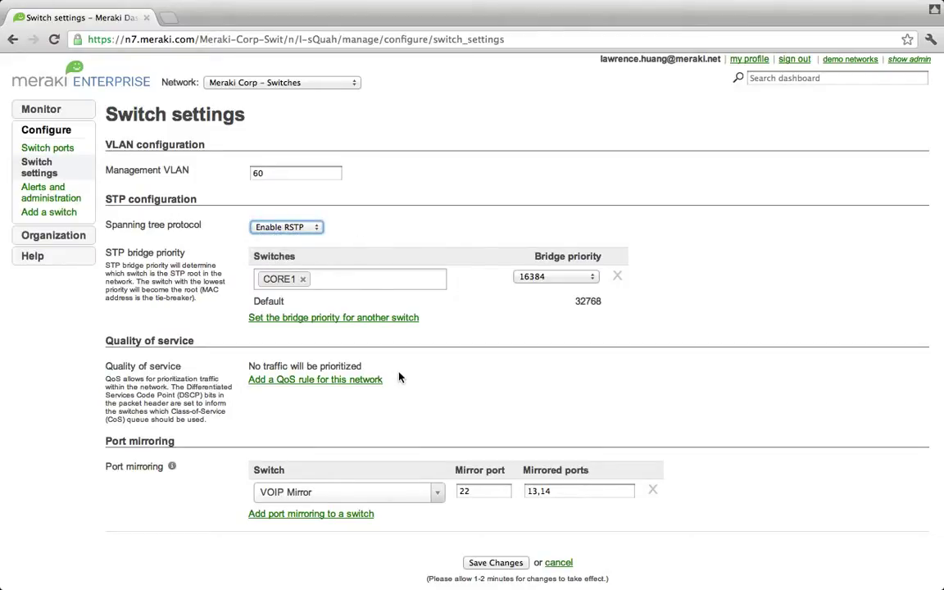
pyautogui.scroll(-2, 399, 376)
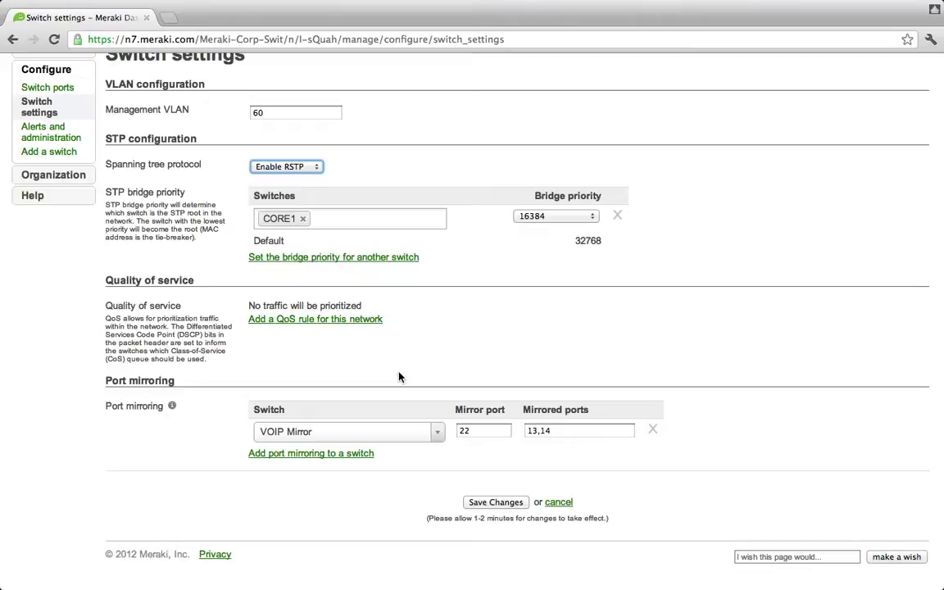
# Add a QoS rule trusting incoming DSCP and view the DSCP to CoS map
pyautogui.click(351, 321)
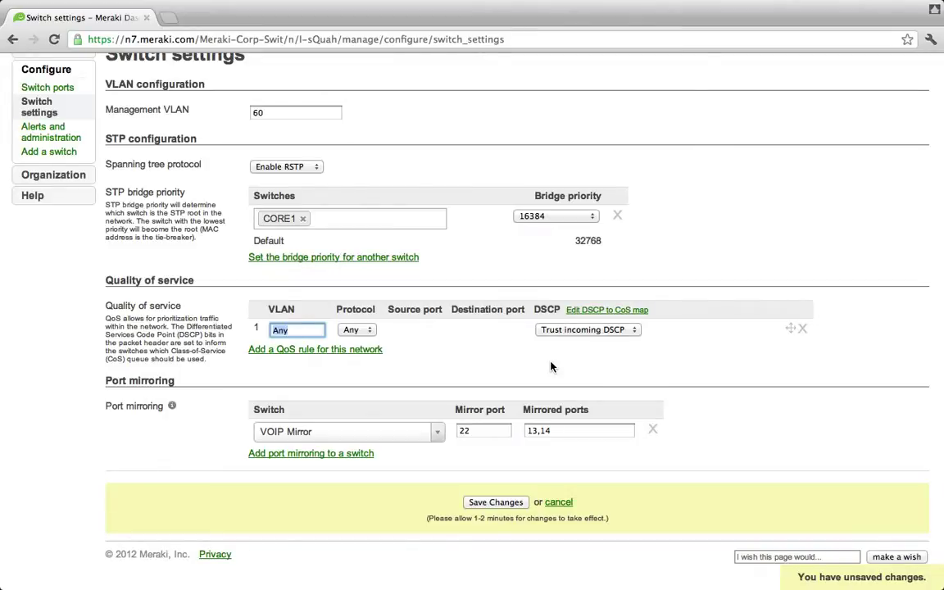
pyautogui.click(597, 316)
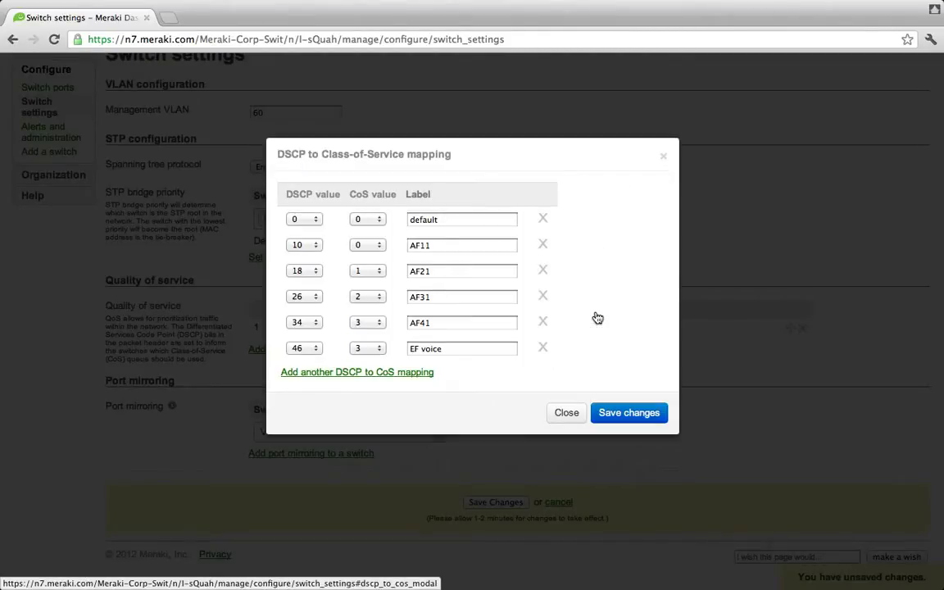
# Check the EF voice CoS choices, then close the DSCP to CoS mapping
pyautogui.click(378, 351)
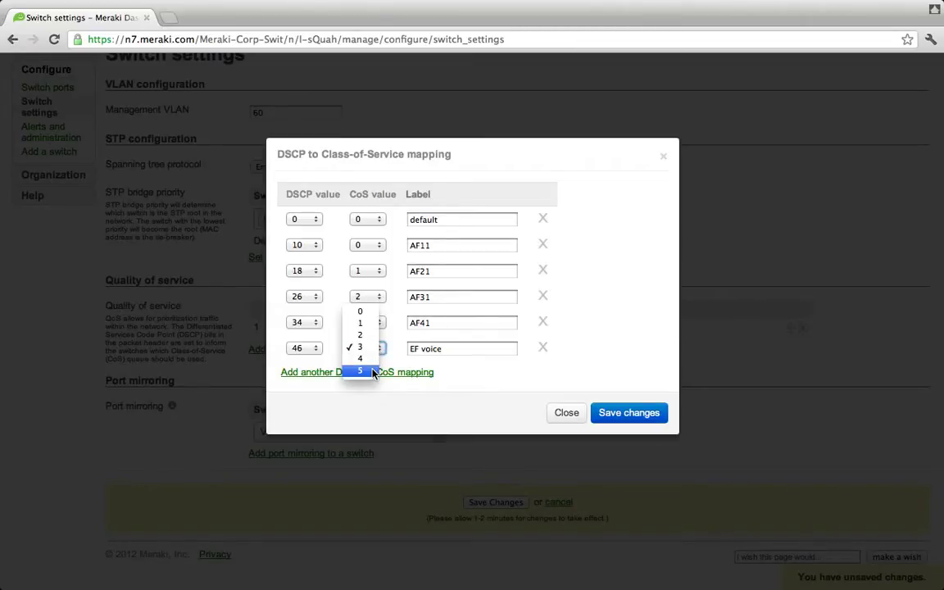
pyautogui.click(361, 371)
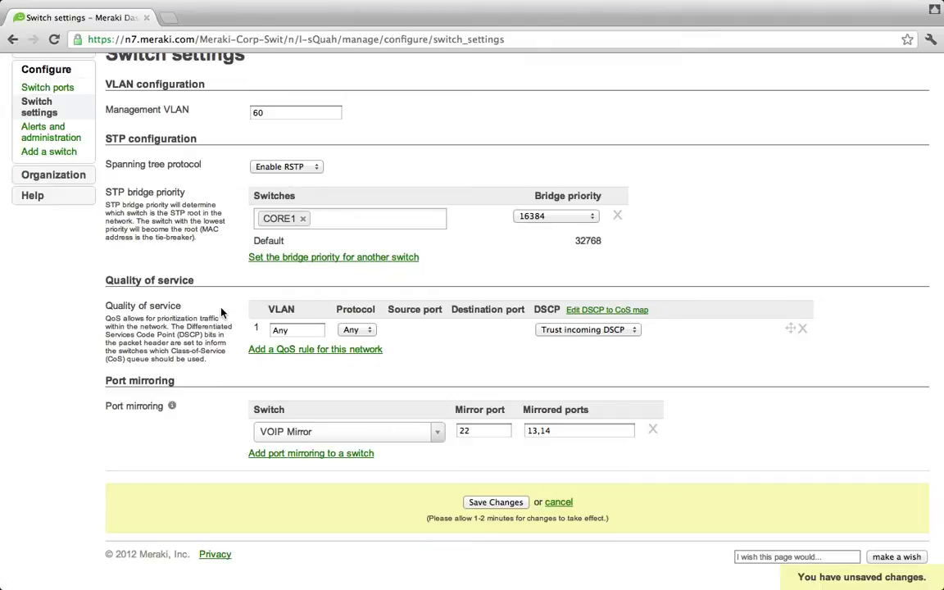
# Select 2nd Floor ports POE/1 through POE/4 in the Switch ports list
pyautogui.click(59, 94)
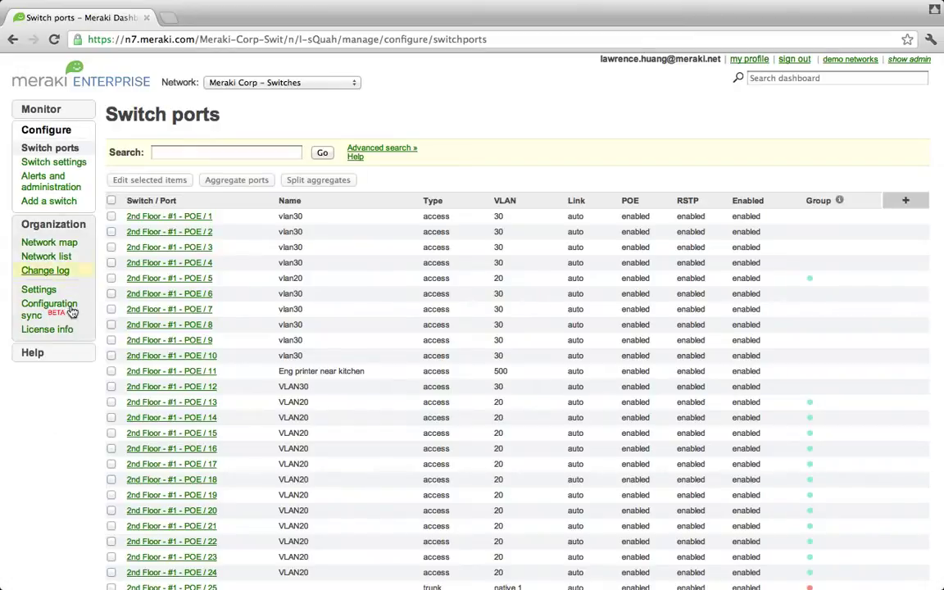
pyautogui.click(111, 216)
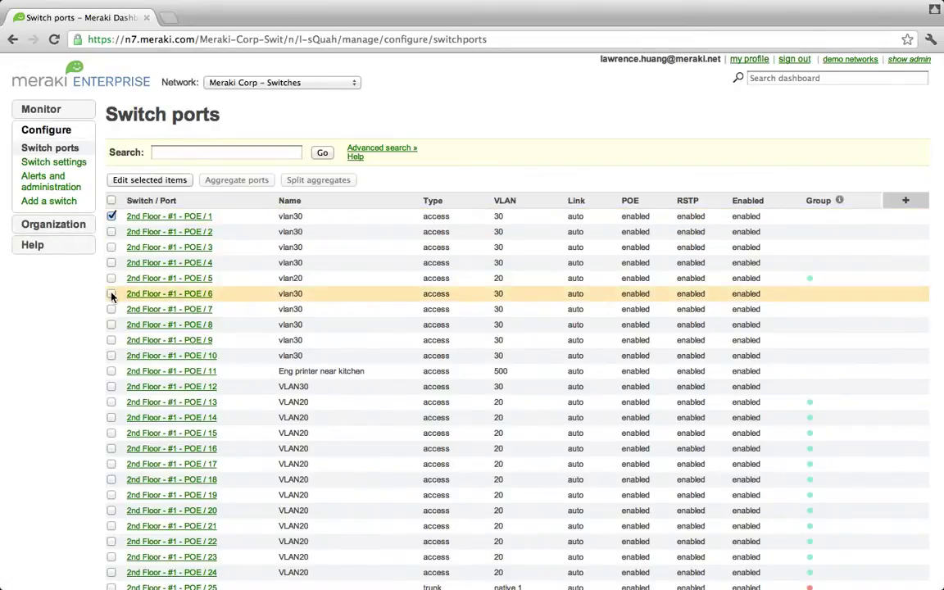
pyautogui.keyDown('shift'); pyautogui.click(110, 262); pyautogui.keyUp('shift')
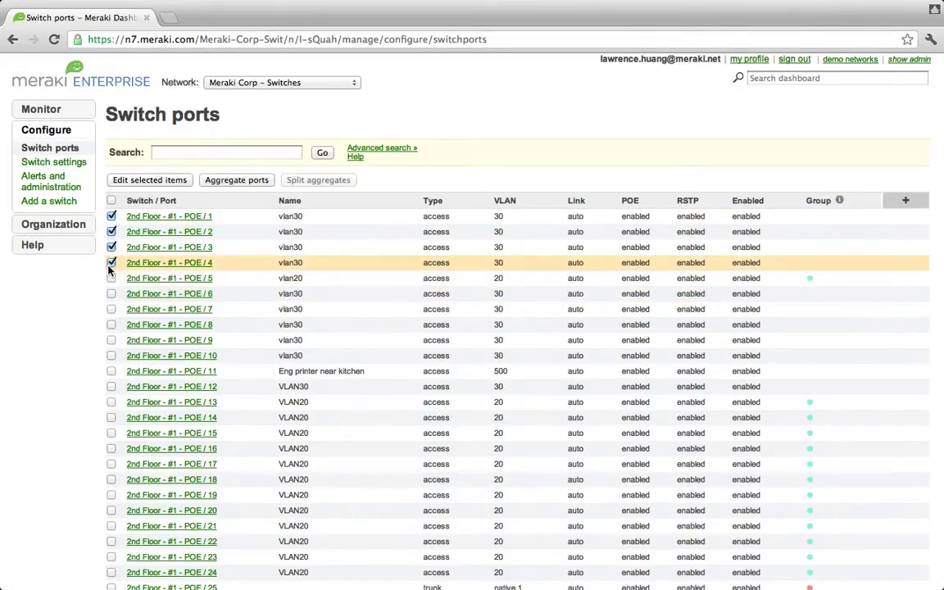
# Edit the four ports together, keeping them enabled with RSTP and PoE on
pyautogui.click(173, 183)
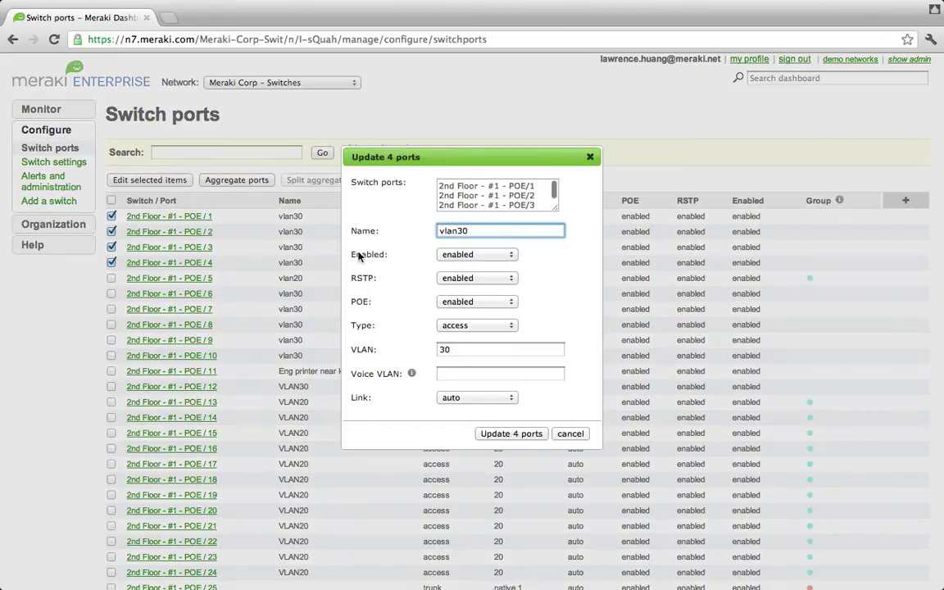
pyautogui.click(507, 259)
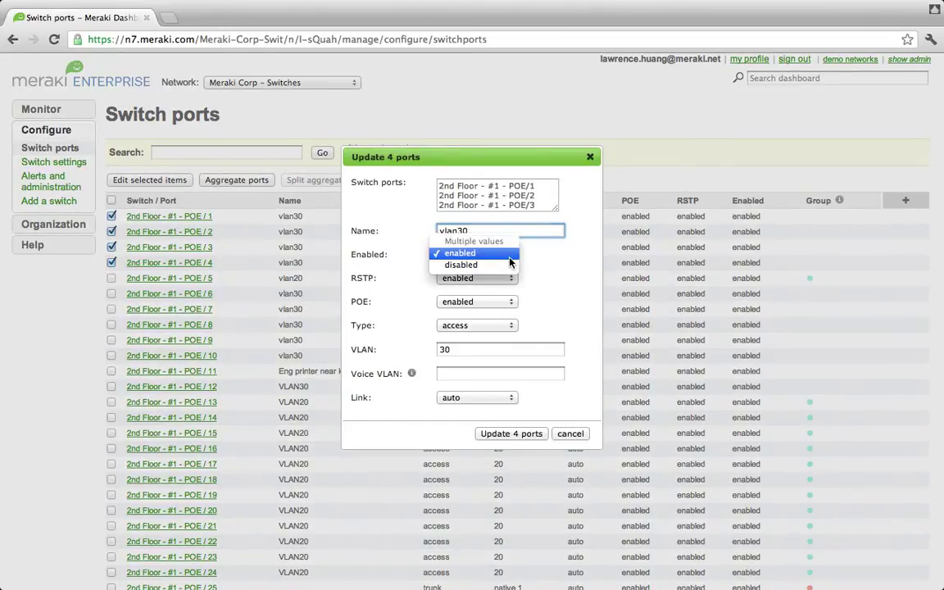
pyautogui.click(509, 256)
pyautogui.click(509, 281)
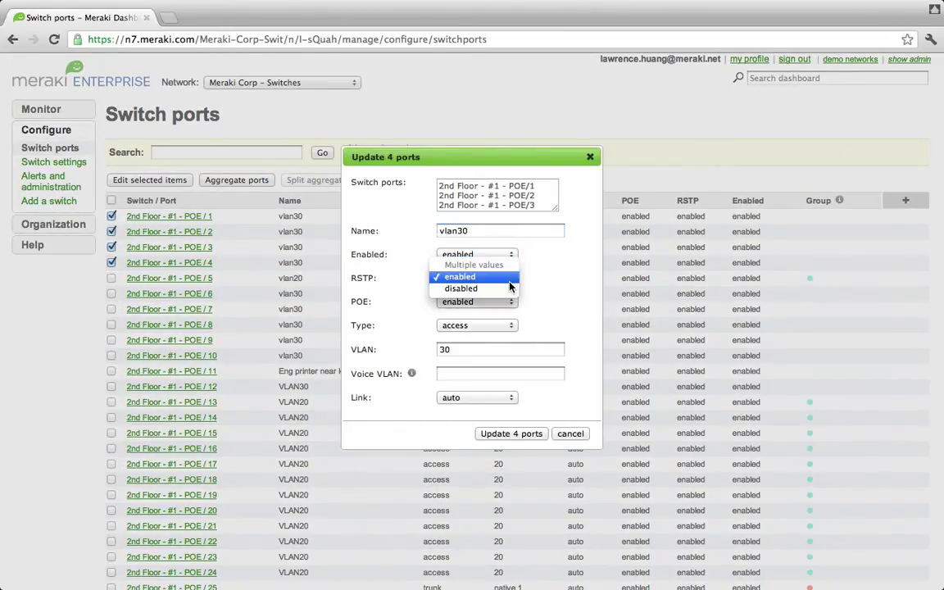
pyautogui.click(509, 280)
pyautogui.click(510, 303)
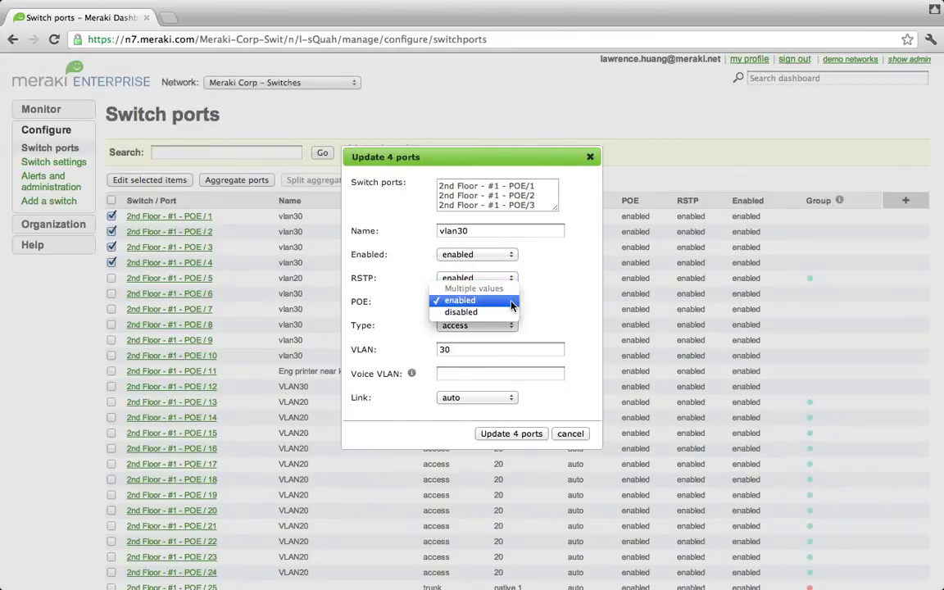
pyautogui.press('Return')
# Keep the port type as access, set voice VLAN 50, and apply the update
pyautogui.press('Tab')
pyautogui.press('space')
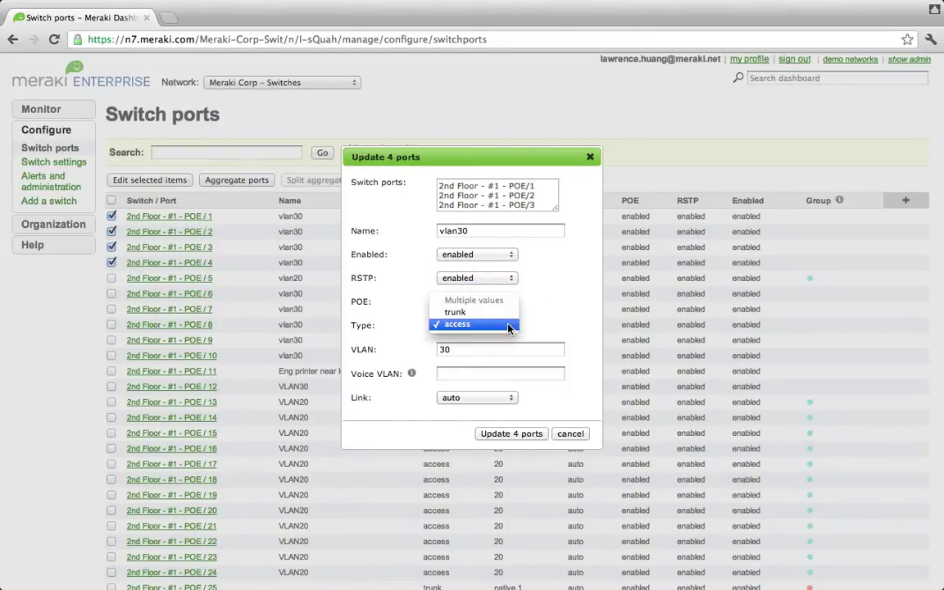
pyautogui.press('Return')
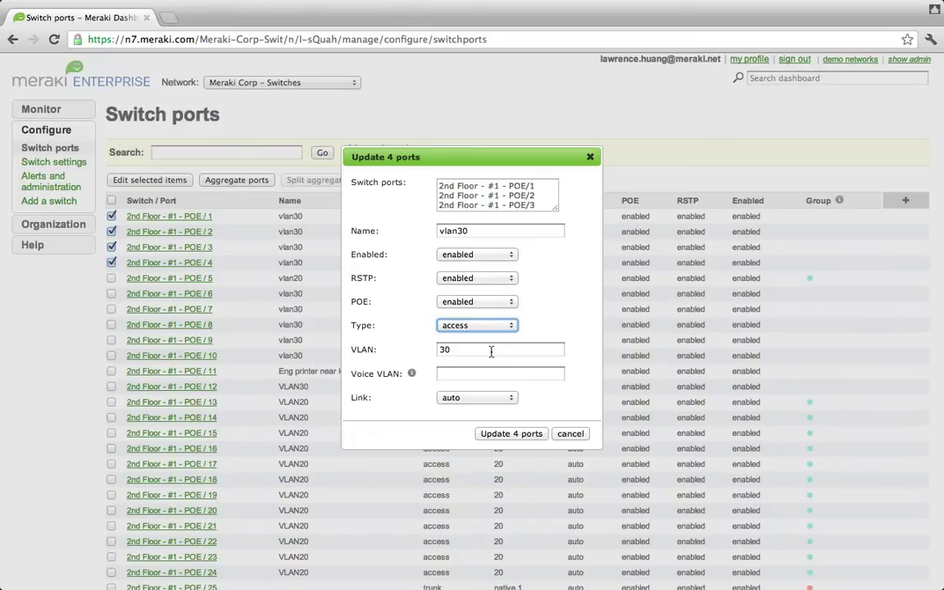
pyautogui.click(475, 374)
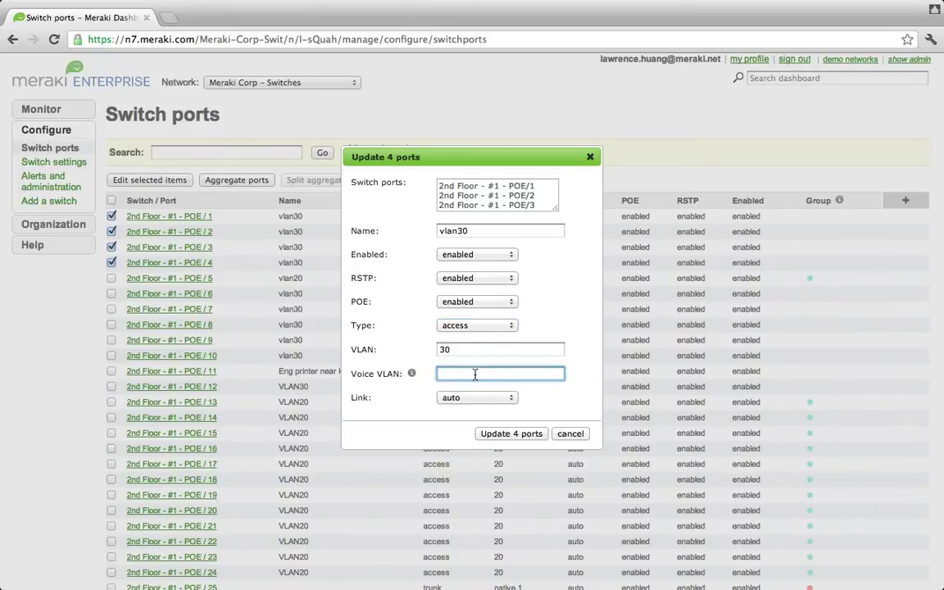
pyautogui.write('50')
pyautogui.press('Return')
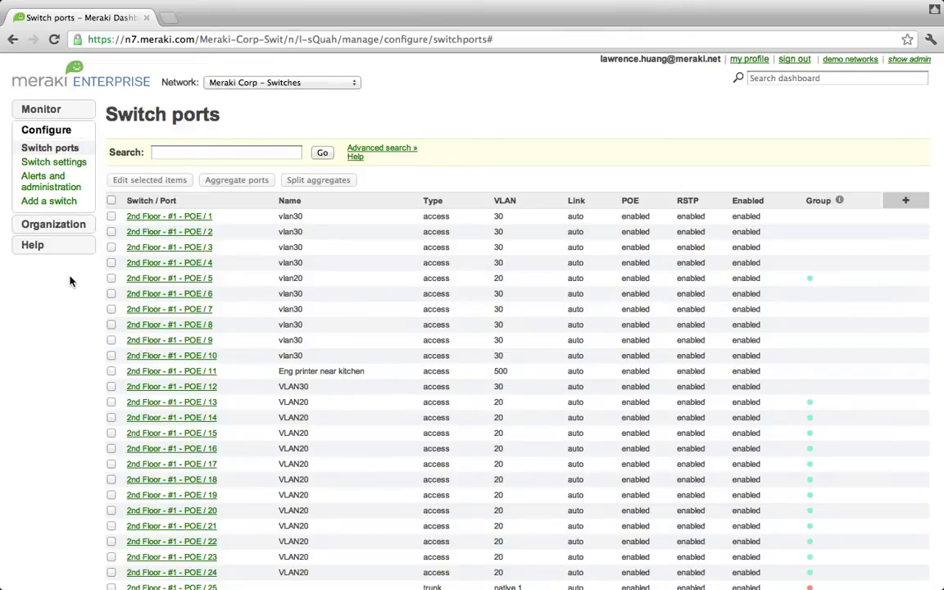
# Tick ports POE/1, POE/2, POE/3 and POE/4 in the Switch ports list
pyautogui.click(112, 217)
pyautogui.click(112, 232)
pyautogui.click(111, 247)
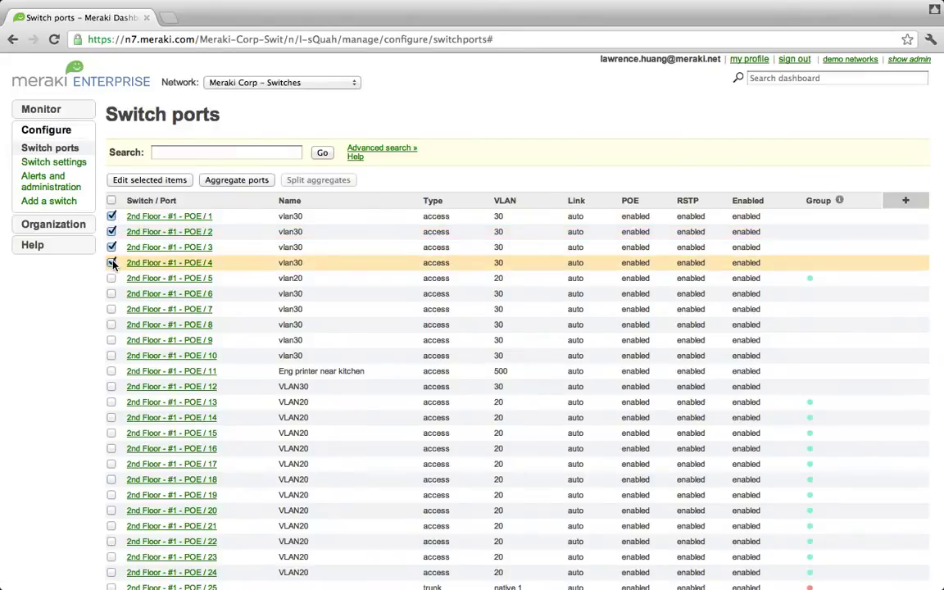
pyautogui.click(112, 263)
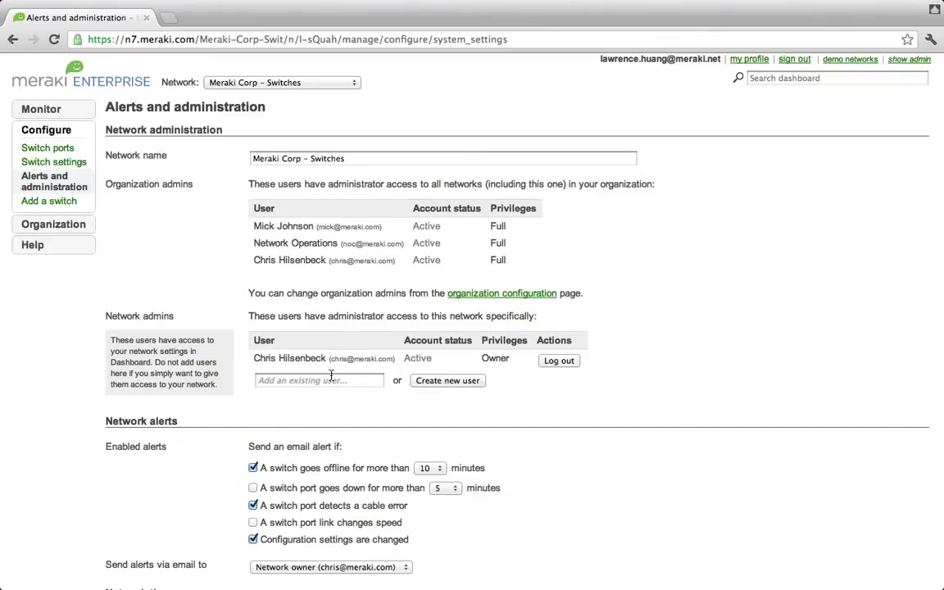
# Scroll down the Alerts and administration page to review admins and email alerts
pyautogui.scroll(-5, 499, 418)
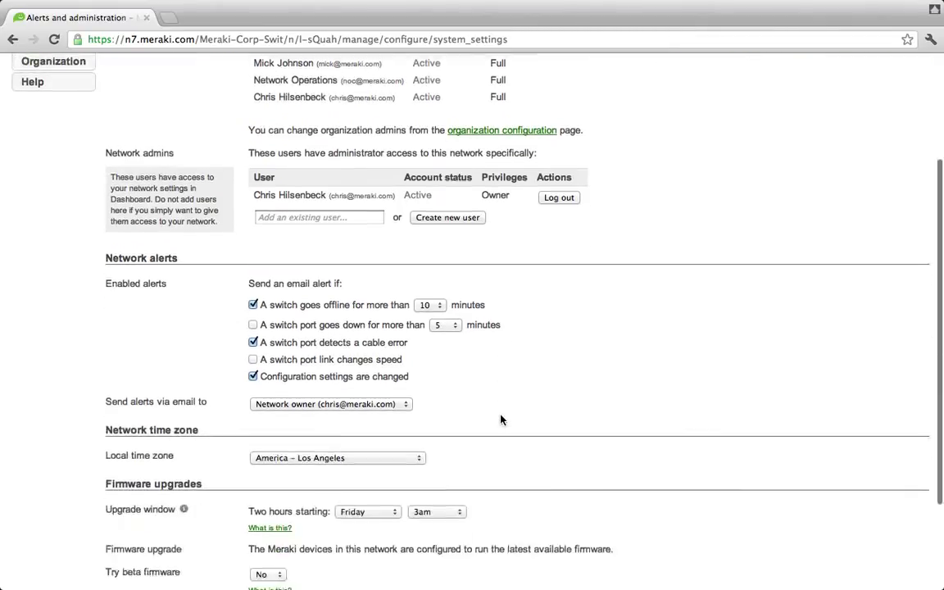
pyautogui.scroll(-3, 501, 419)
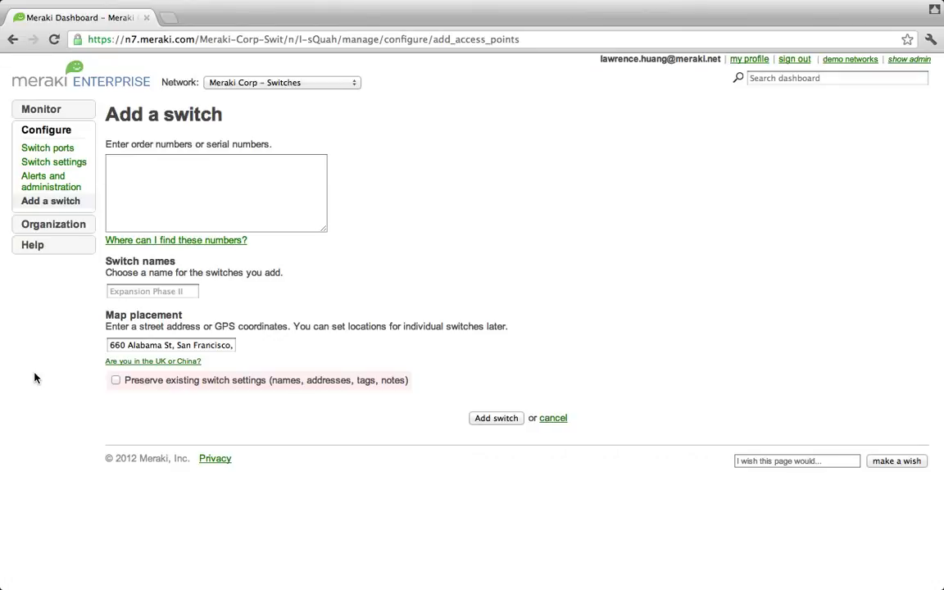
# Enter the new switch's order number and show the available networks
pyautogui.click(255, 204)
pyautogui.write('12345')
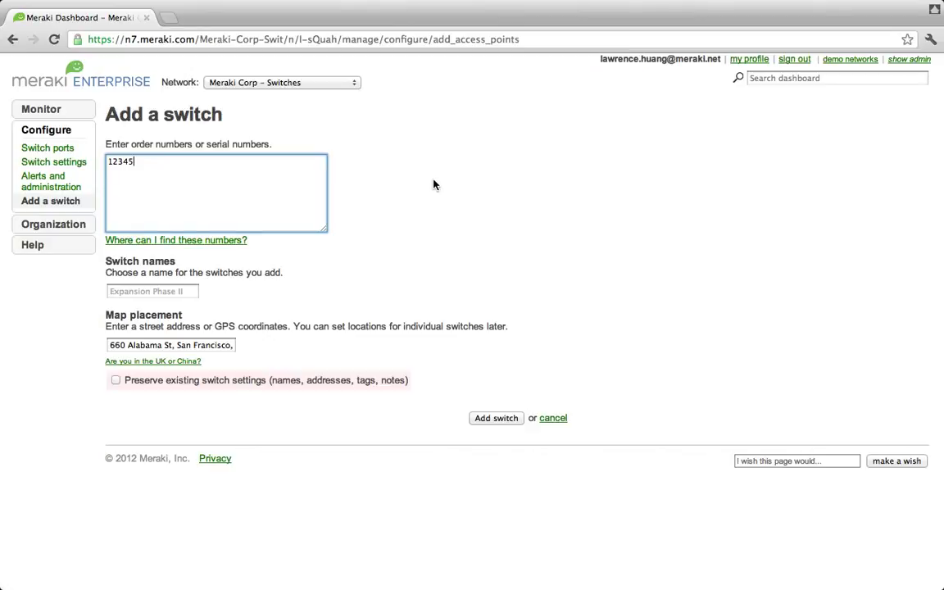
pyautogui.click(352, 84)
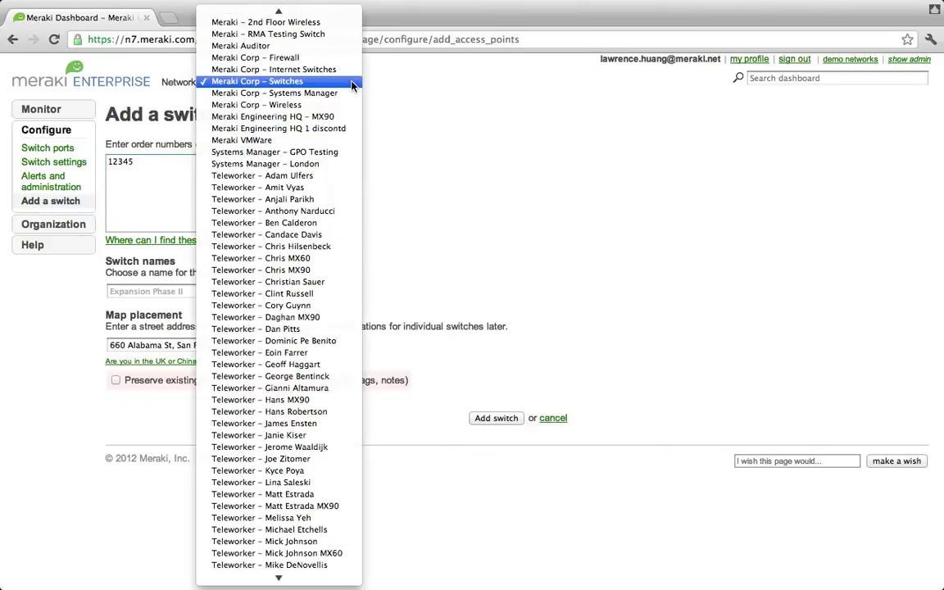